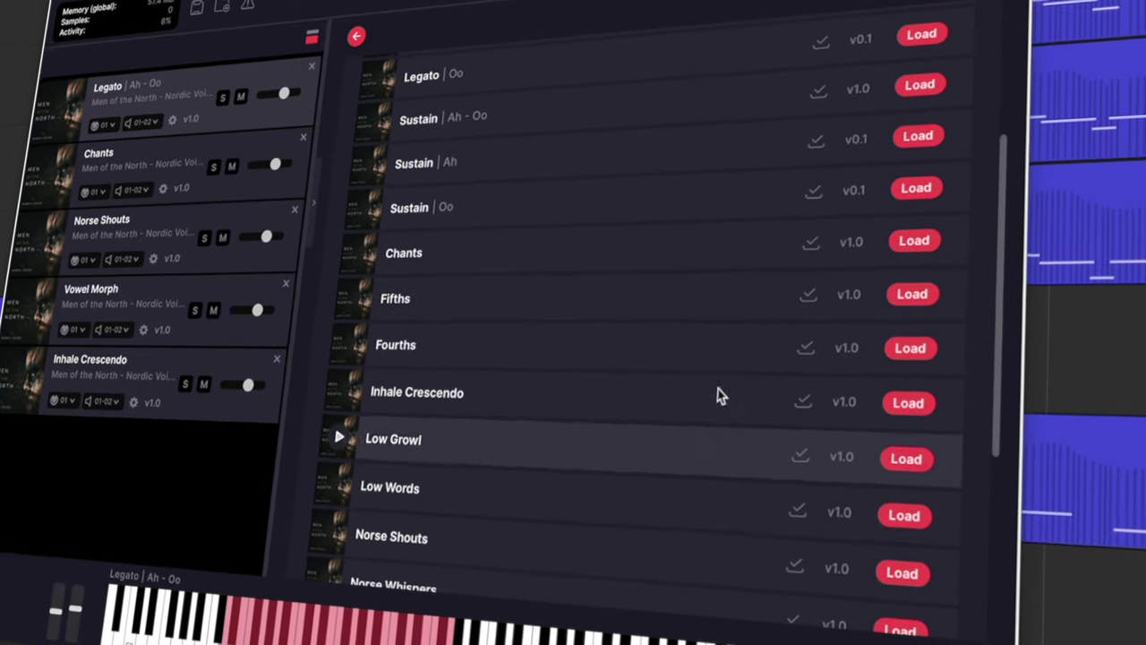
# Load Fifths as the sixth Men of the North patch, below Inhale Crescendo.
pyautogui.click(967, 292)
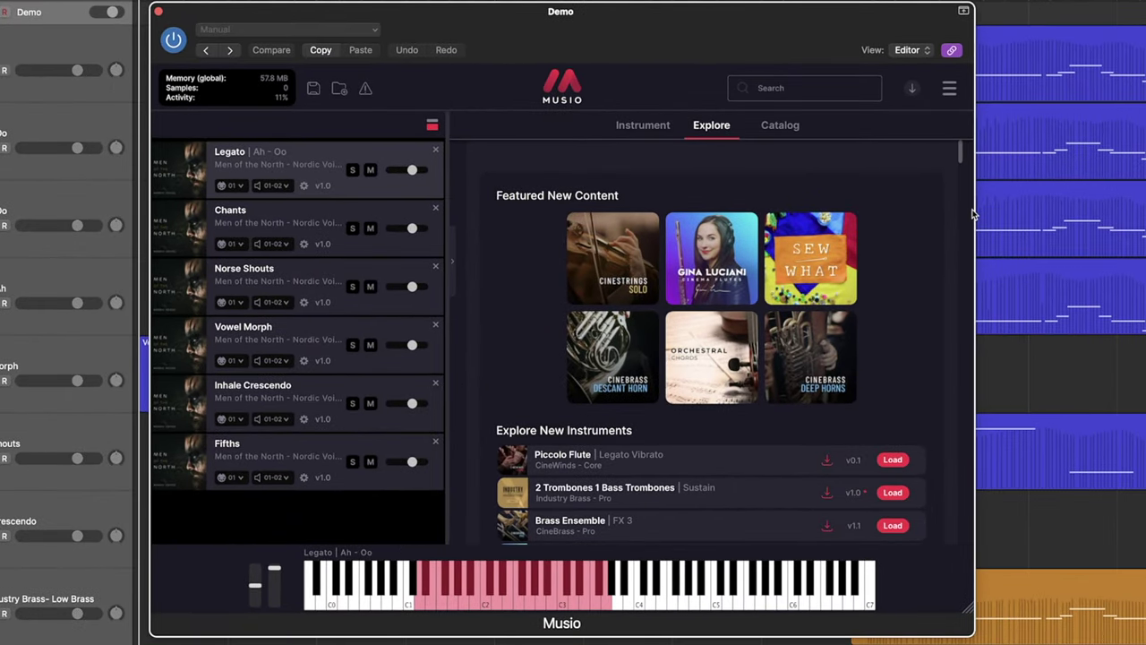
# Switch Musio to the Catalog view to browse the full library.
pyautogui.click(781, 126)
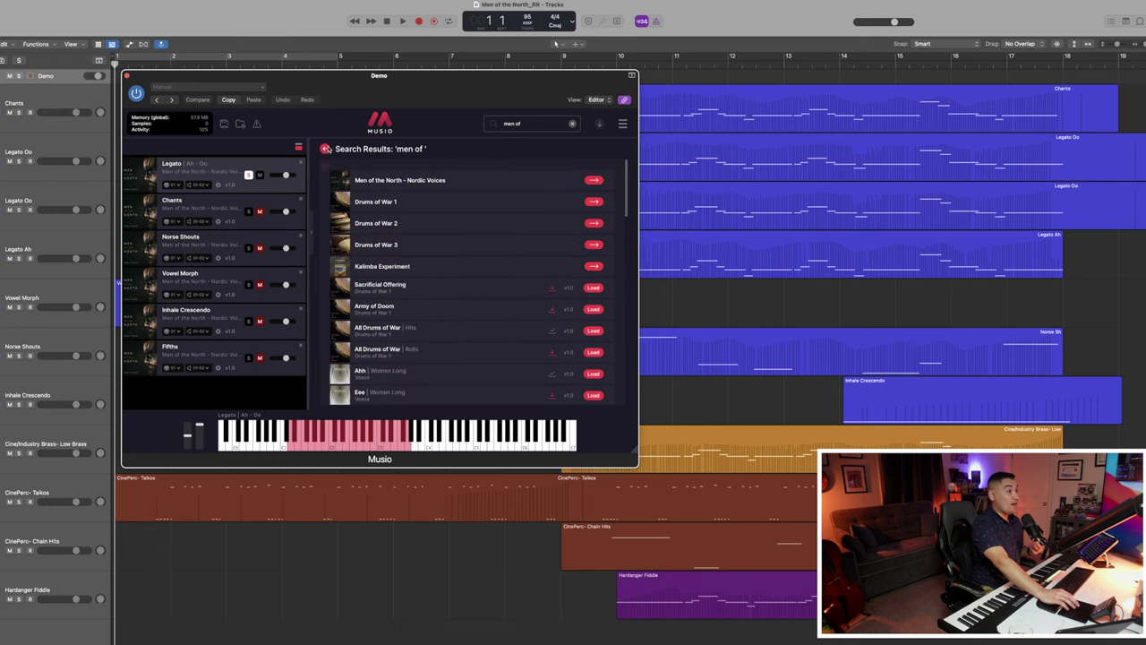
# Leave the search results for the Instrument page and select the Norse Shouts patch.
pyautogui.click(323, 149)
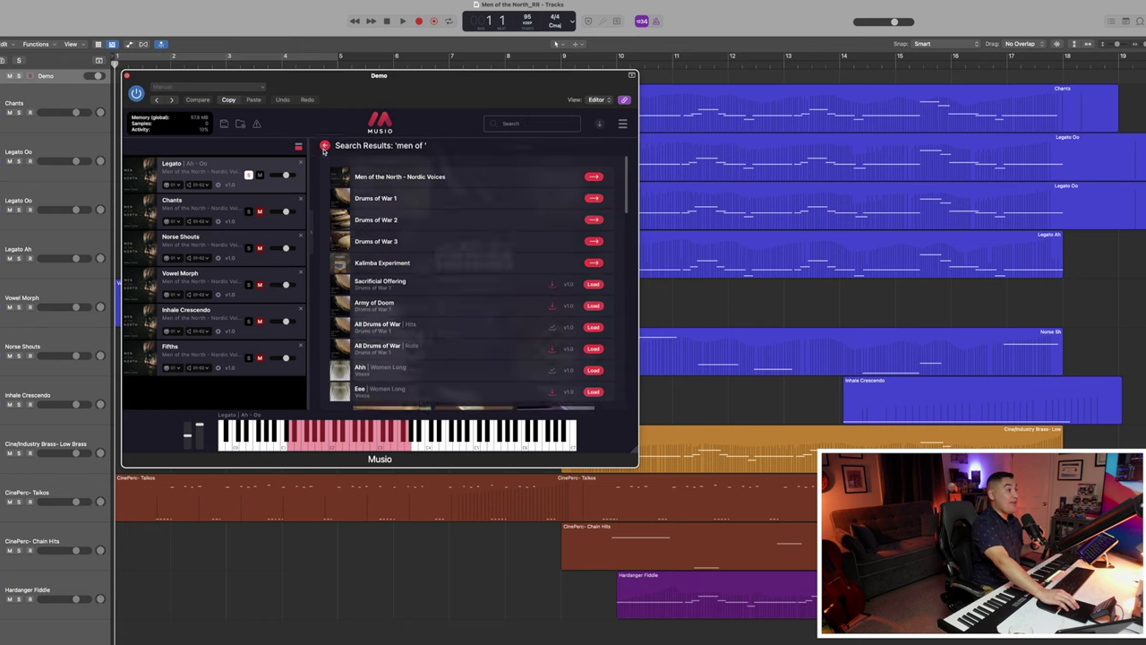
pyautogui.click(430, 147)
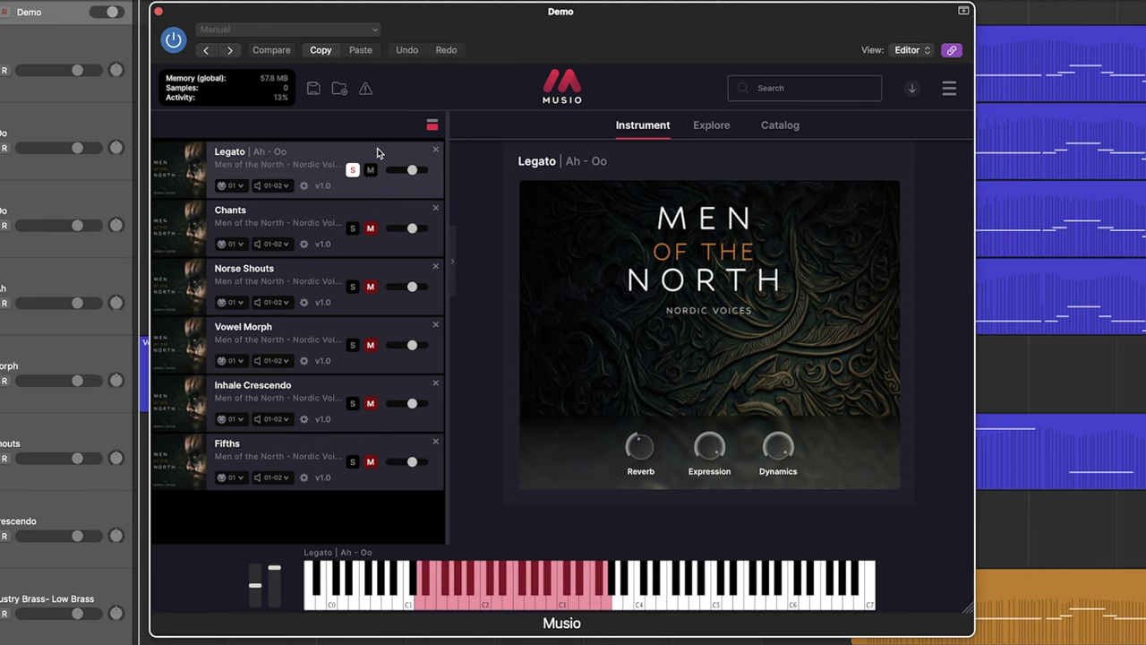
pyautogui.click(385, 263)
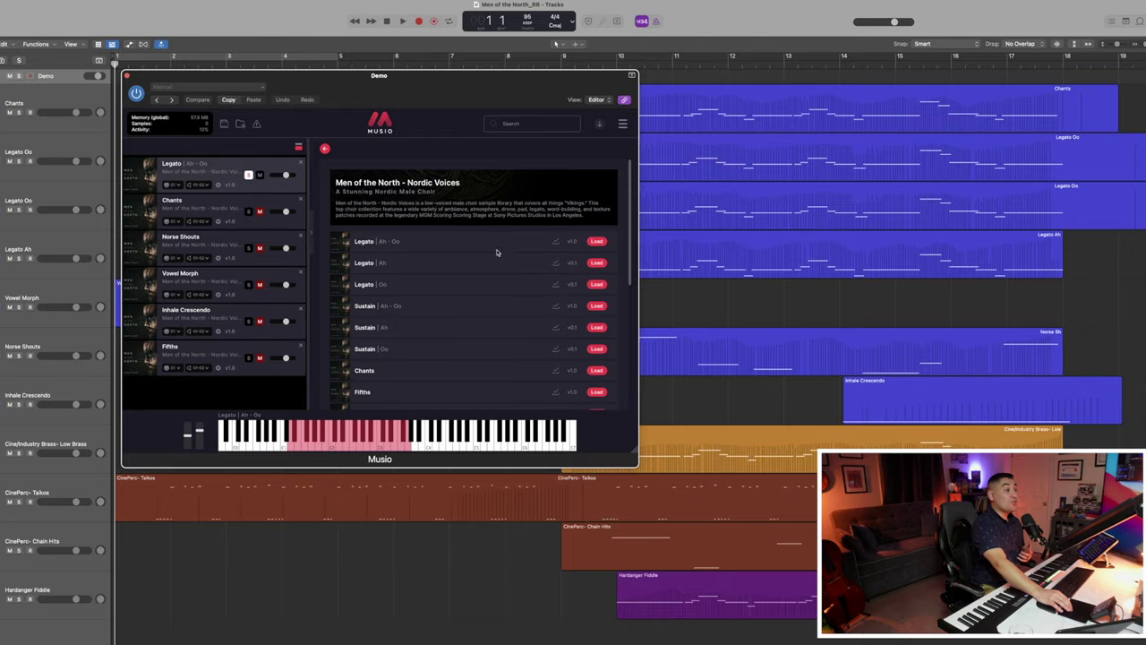
# Scroll down through the Men of the North library's patch list.
pyautogui.scroll(-3, 423, 308)
pyautogui.scroll(-2, 422, 308)
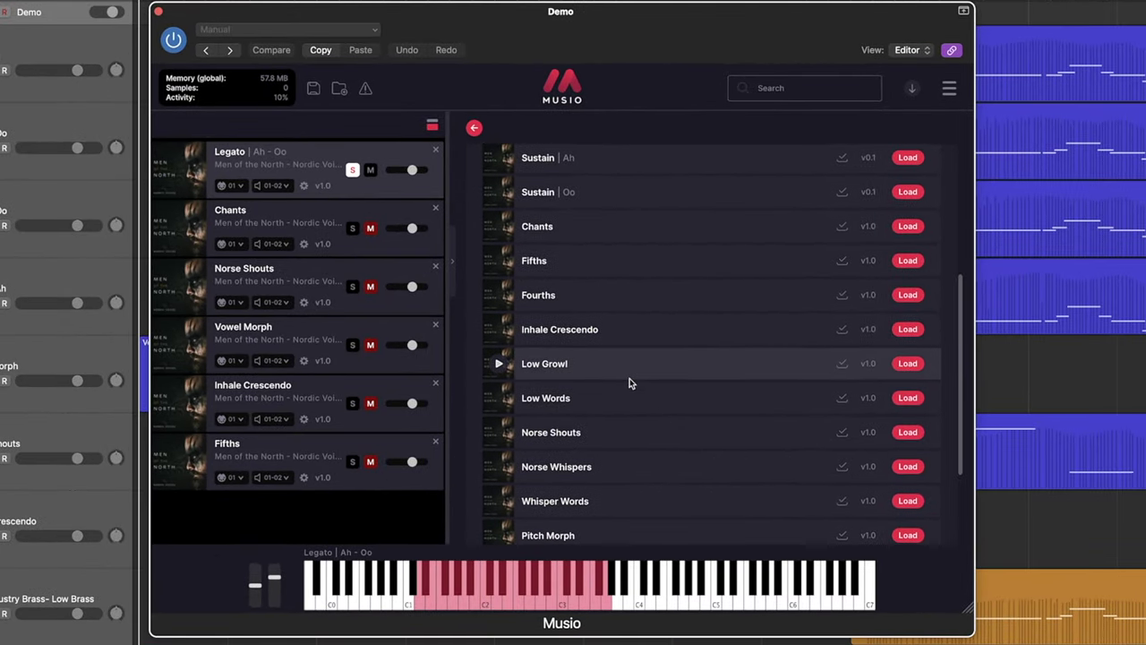
pyautogui.scroll(-1, 578, 366)
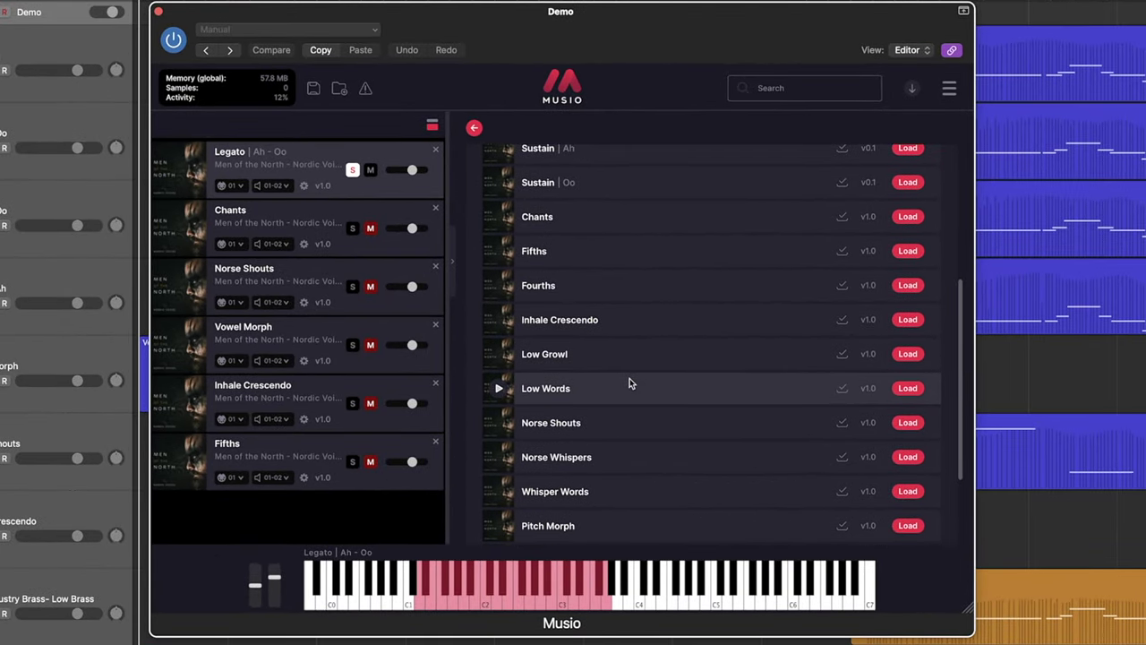
pyautogui.scroll(-3, 577, 365)
pyautogui.scroll(-1, 646, 402)
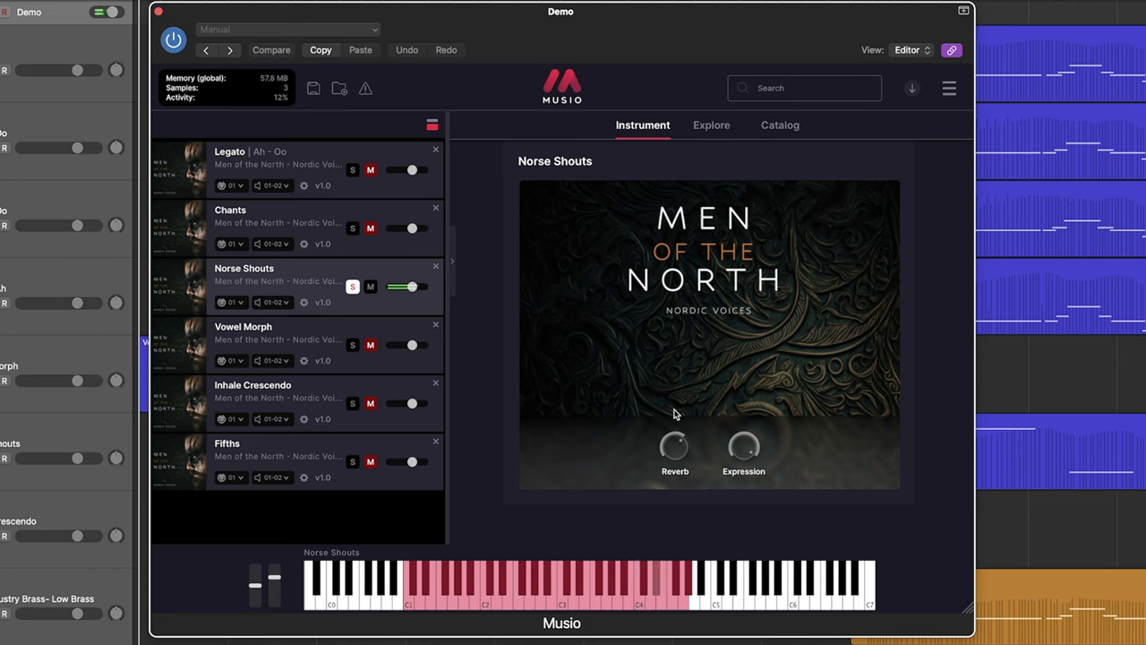
# Make Vowel Morph the active patch in the loaded instrument list.
pyautogui.click(375, 333)
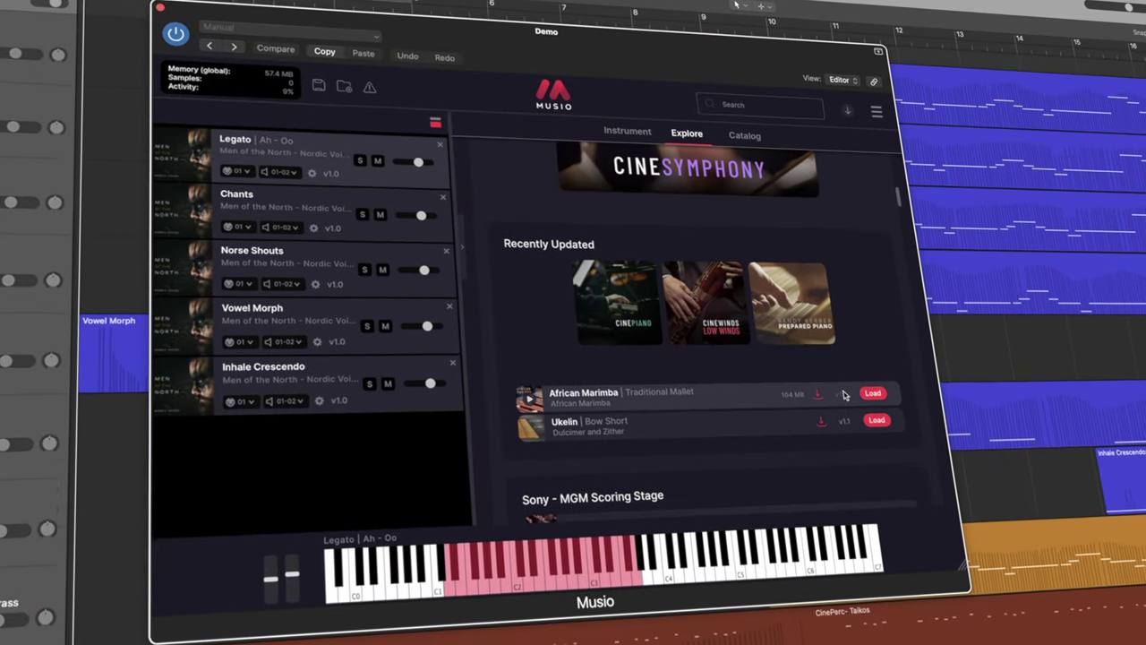
# Scroll the Explore page and load Men of the North's Fifths patch as the sixth patch.
pyautogui.scroll(-3, 842, 394)
pyautogui.scroll(-1, 845, 398)
pyautogui.scroll(-3, 848, 398)
pyautogui.scroll(-2, 849, 399)
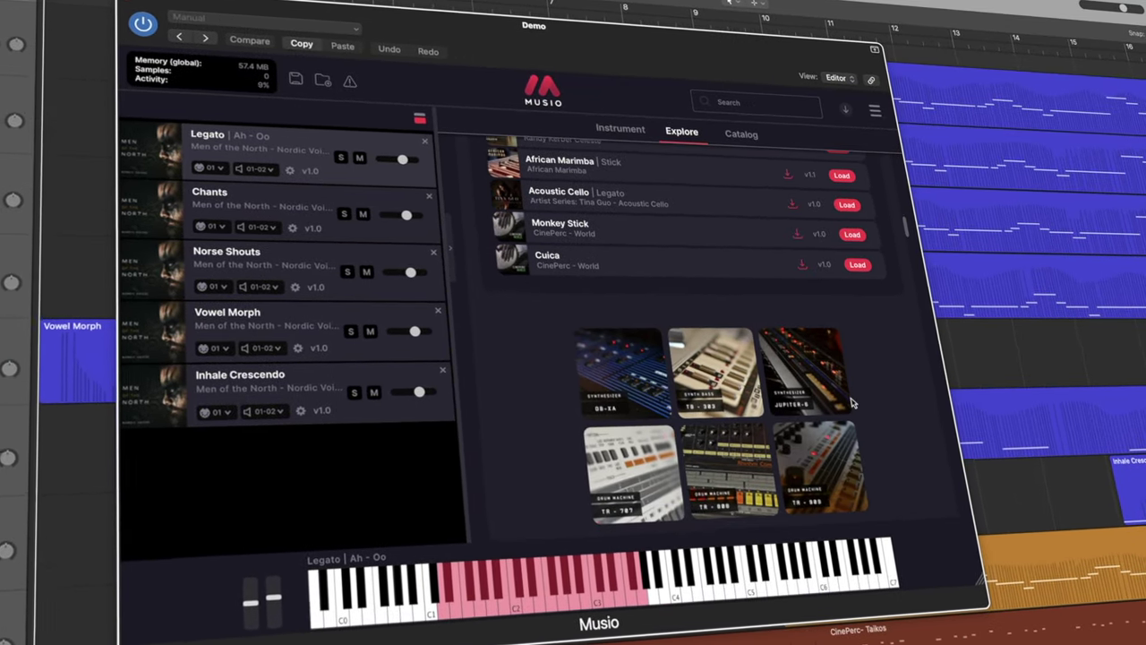
pyautogui.scroll(-2, 852, 403)
pyautogui.scroll(-1, 855, 405)
pyautogui.scroll(-3, 857, 408)
pyautogui.scroll(-2, 860, 410)
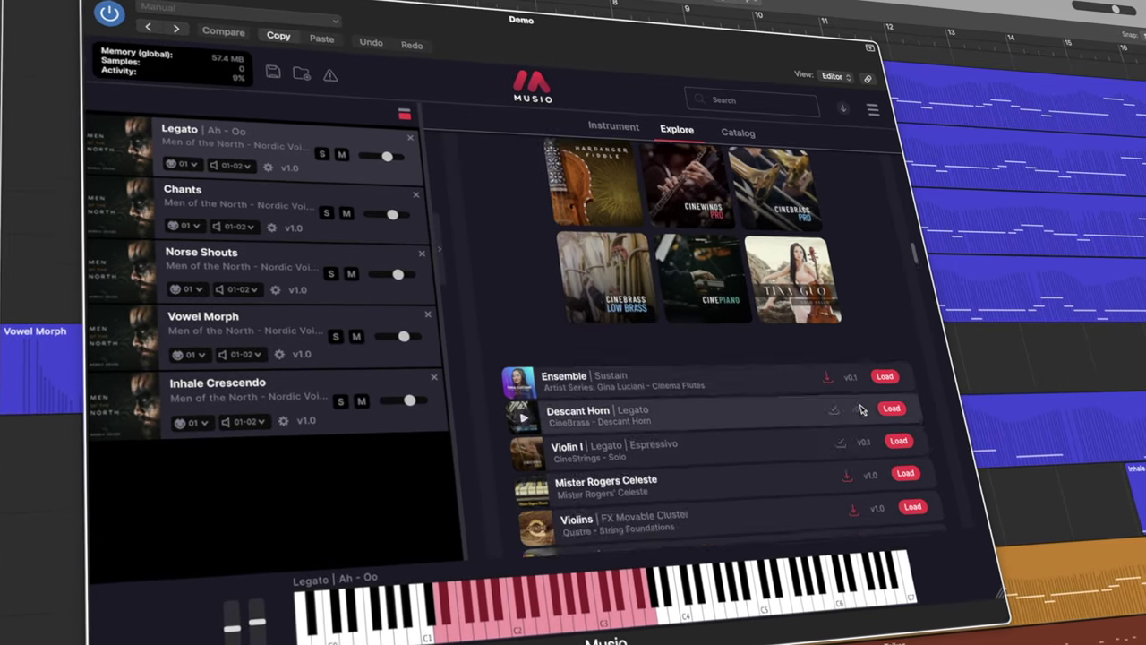
pyautogui.scroll(-3, 862, 411)
pyautogui.scroll(-2, 865, 413)
pyautogui.scroll(-3, 867, 414)
pyautogui.scroll(-5, 869, 430)
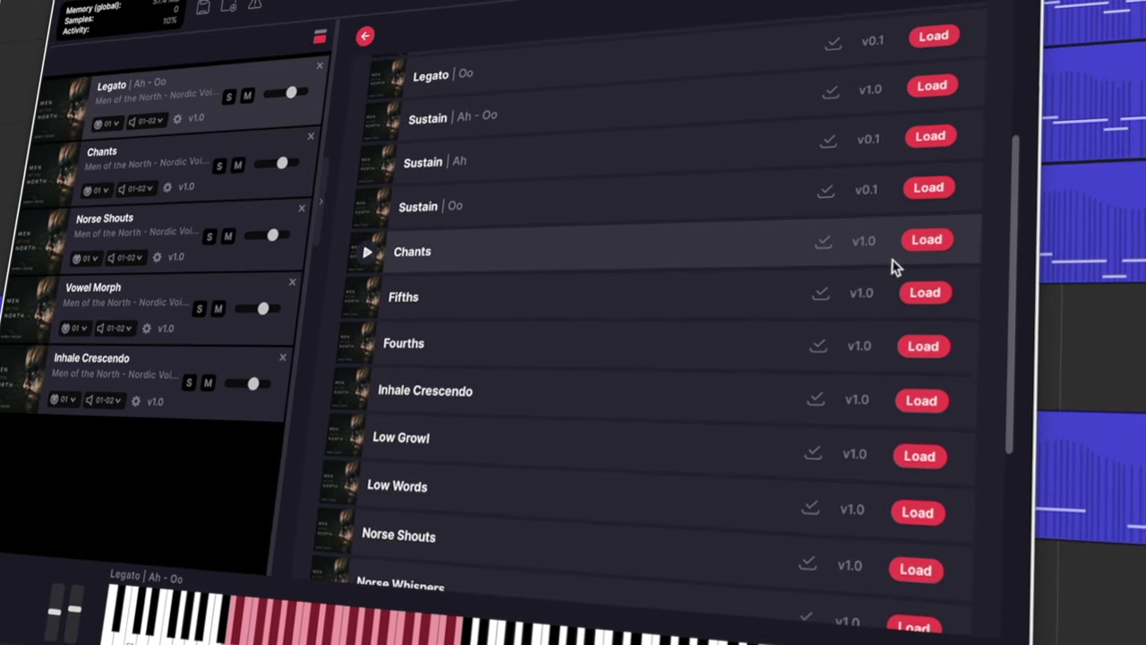
pyautogui.click(974, 291)
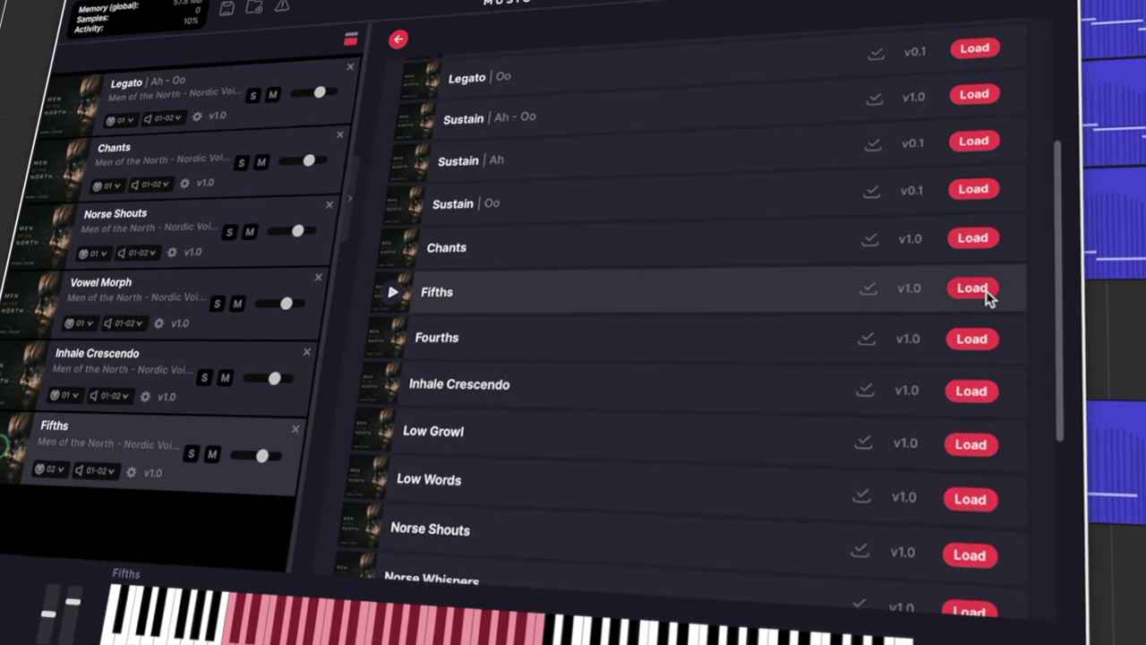